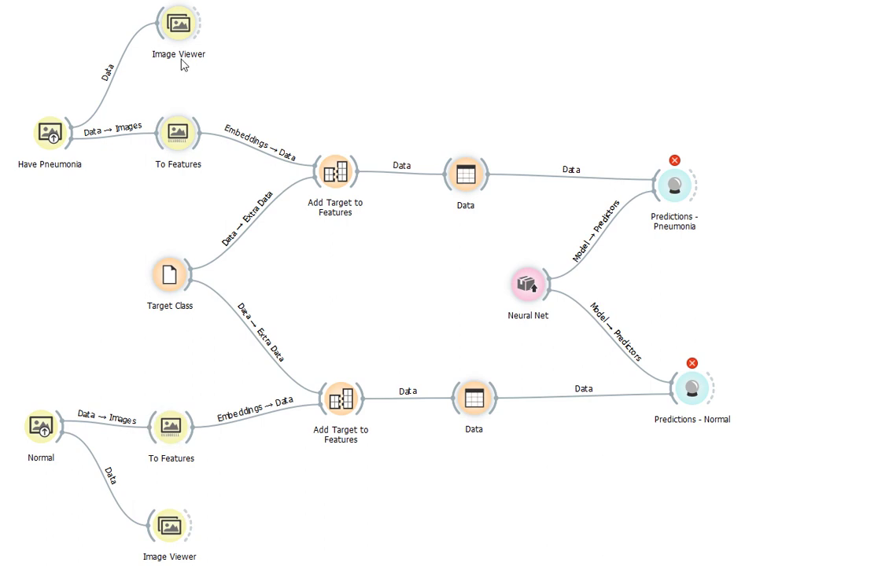
pyautogui.doubleClick(176, 33)
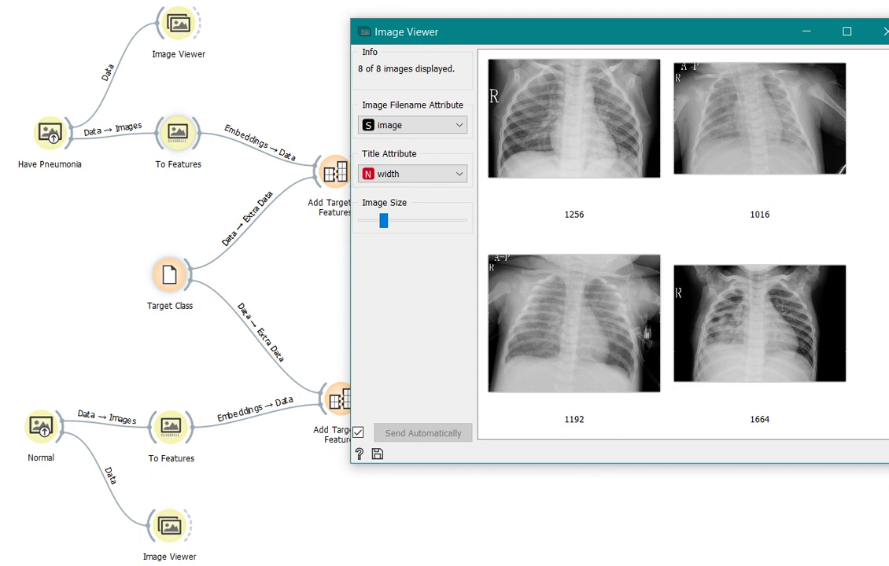
pyautogui.scroll(1, 665, 244)
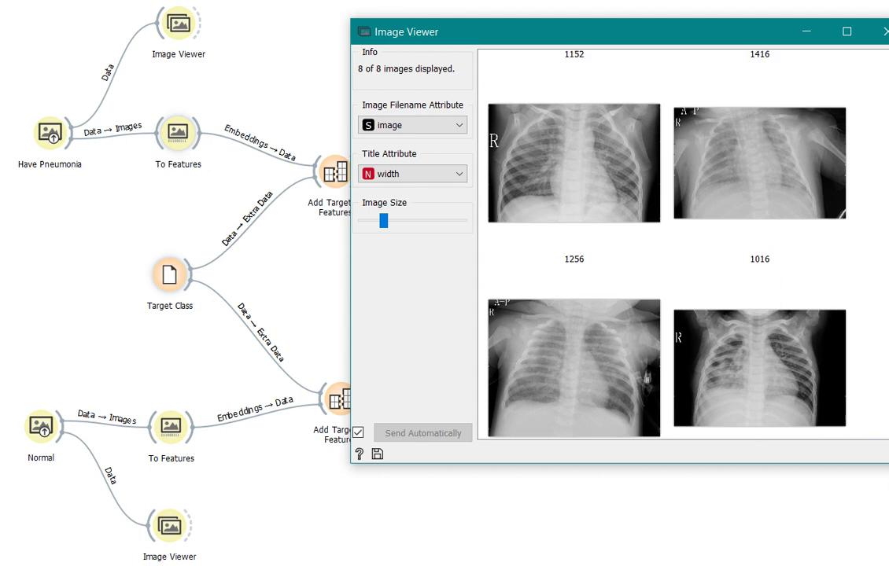
pyautogui.scroll(1, 665, 244)
pyautogui.scroll(2, 665, 244)
pyautogui.scroll(1, 665, 244)
pyautogui.scroll(1, 884, 145)
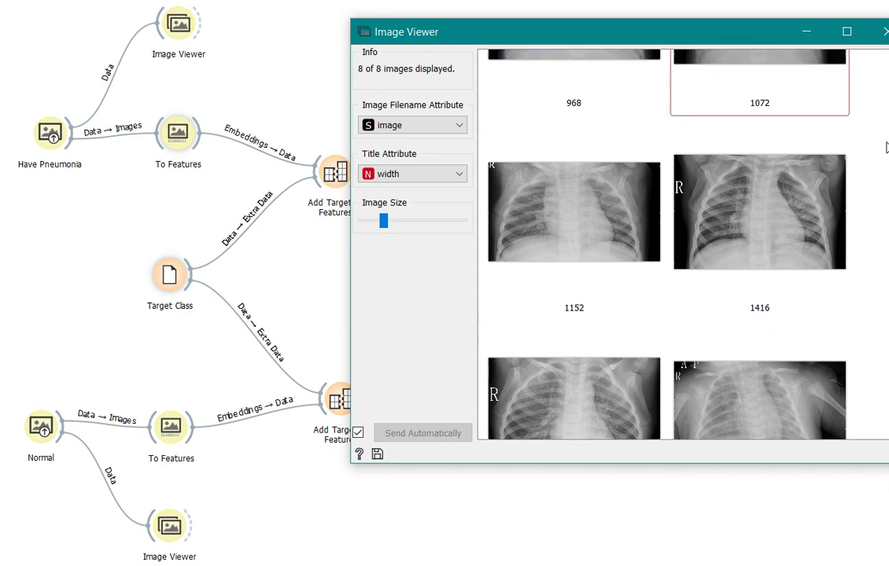
pyautogui.scroll(1, 883, 145)
pyautogui.scroll(1, 883, 145)
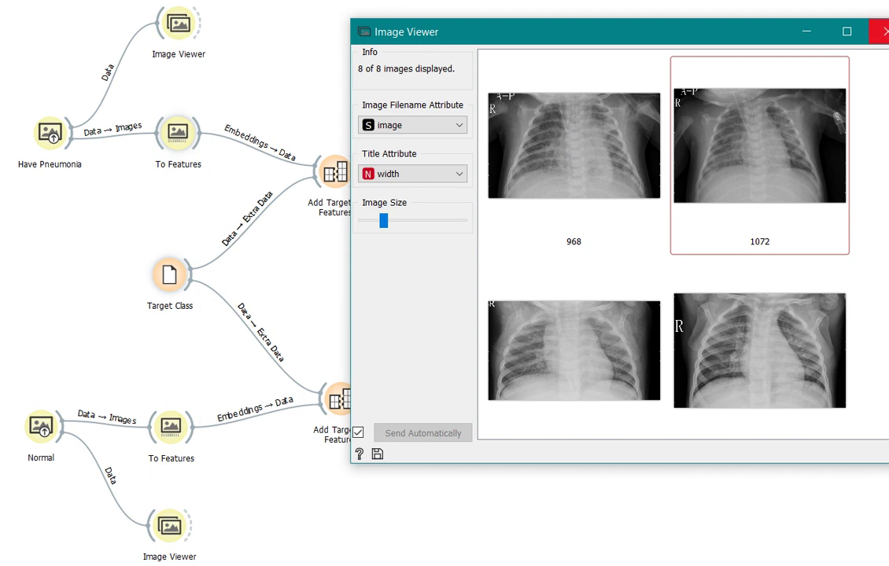
pyautogui.click(880, 31)
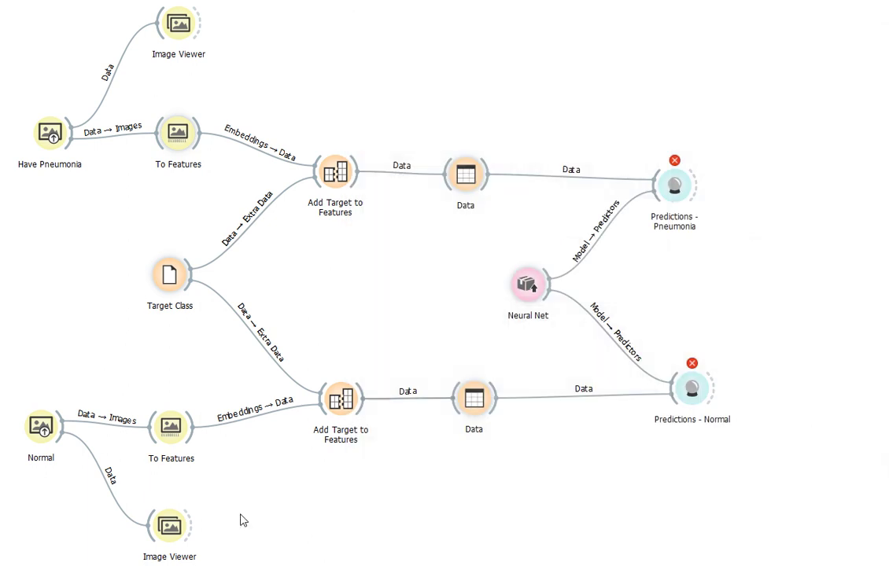
pyautogui.doubleClick(170, 524)
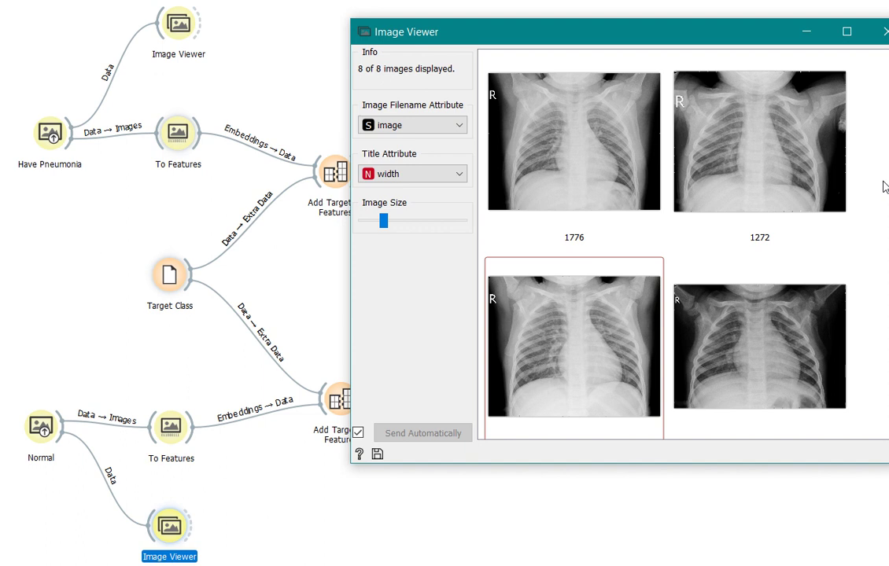
pyautogui.scroll(-1, 676, 244)
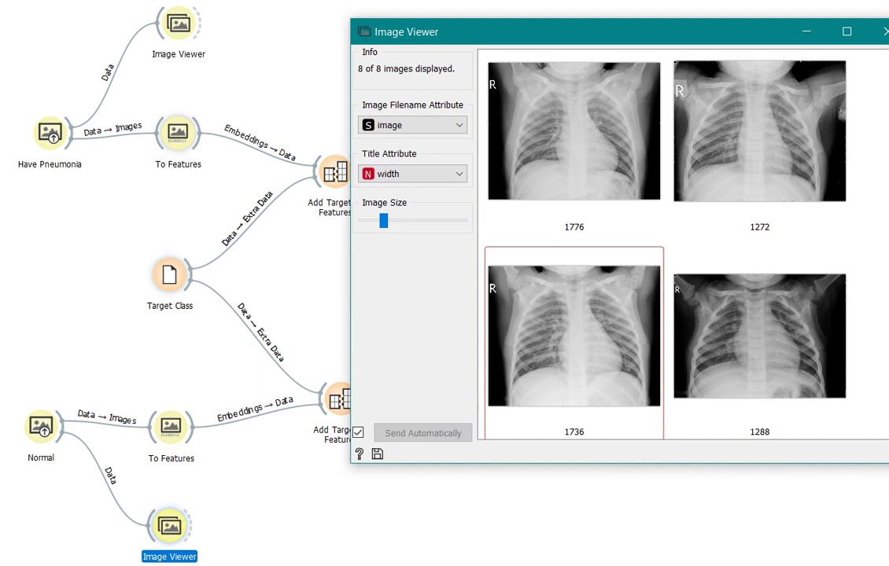
pyautogui.scroll(-2, 676, 243)
pyautogui.scroll(-2, 676, 244)
pyautogui.scroll(-1, 676, 244)
pyautogui.scroll(-1, 590, 236)
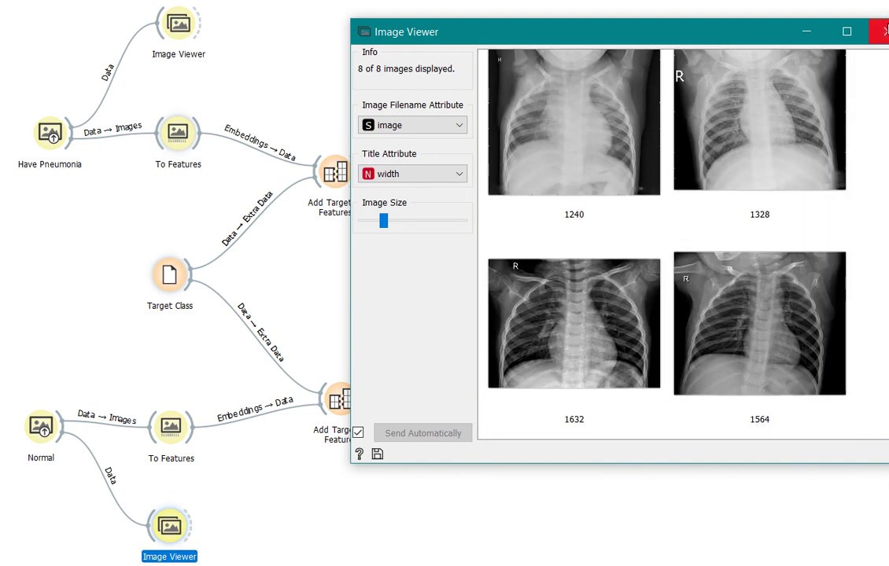
pyautogui.click(878, 31)
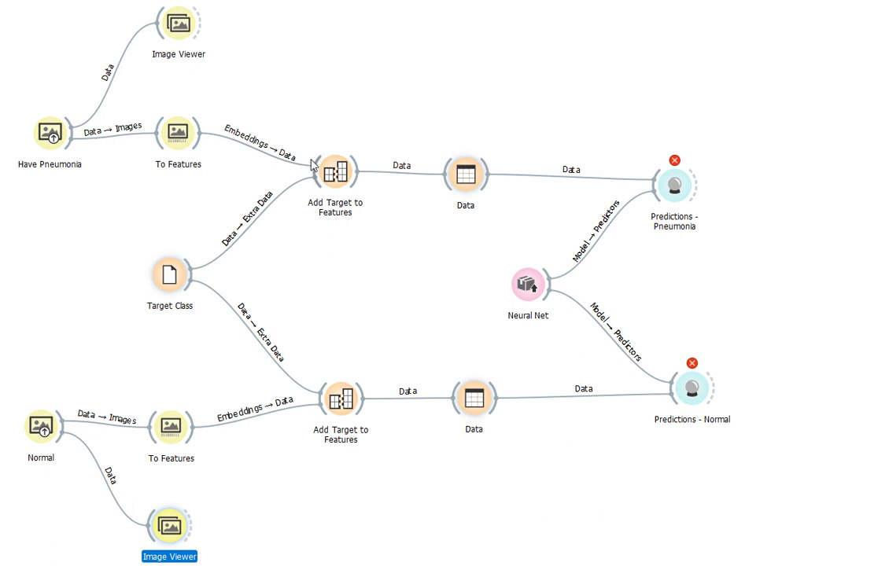
pyautogui.doubleClick(175, 145)
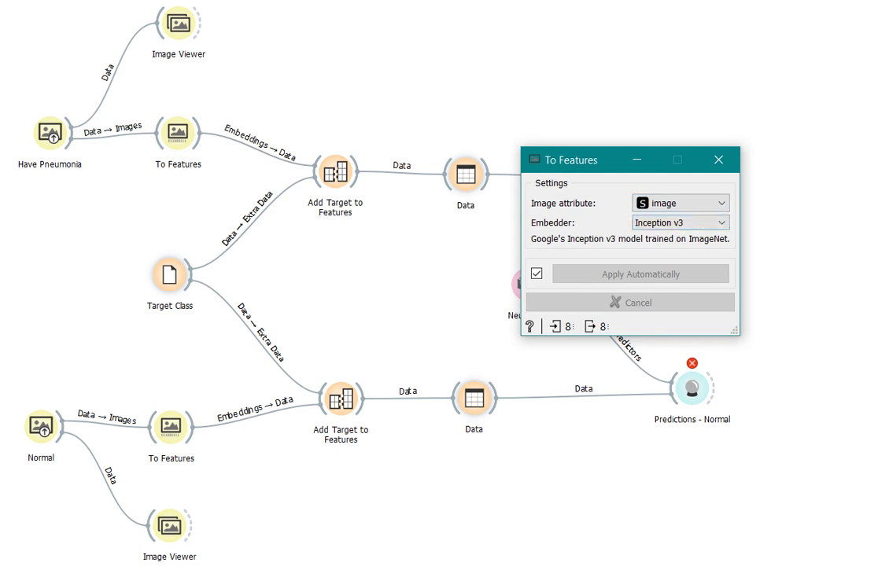
pyautogui.press('Escape')
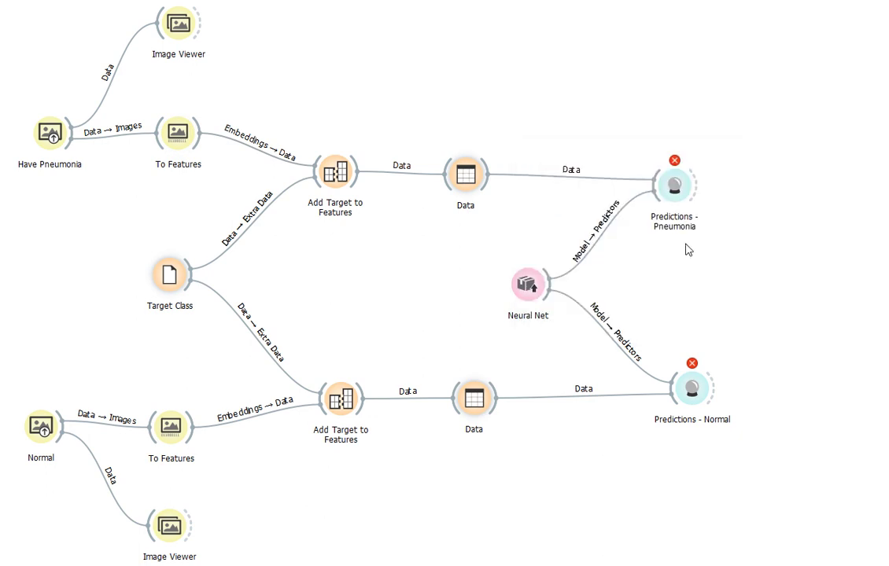
pyautogui.doubleClick(177, 133)
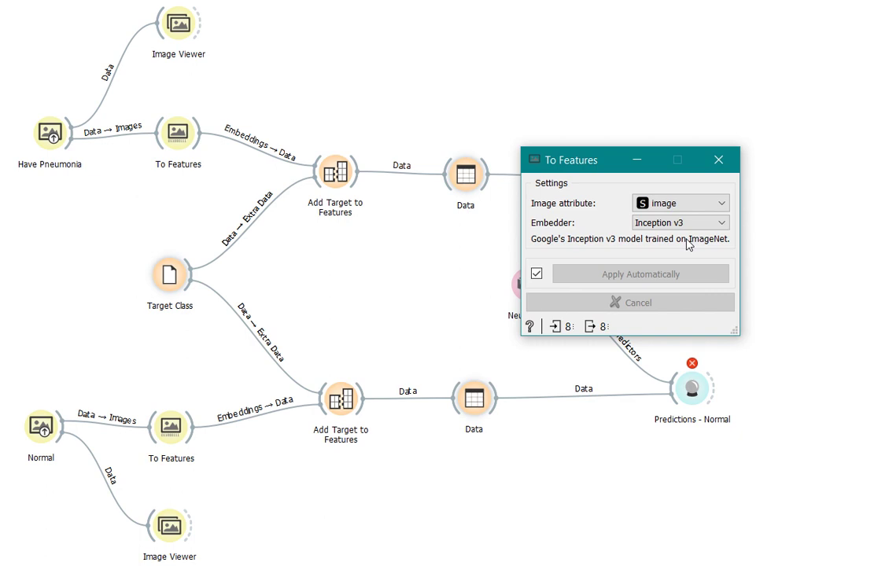
pyautogui.click(730, 163)
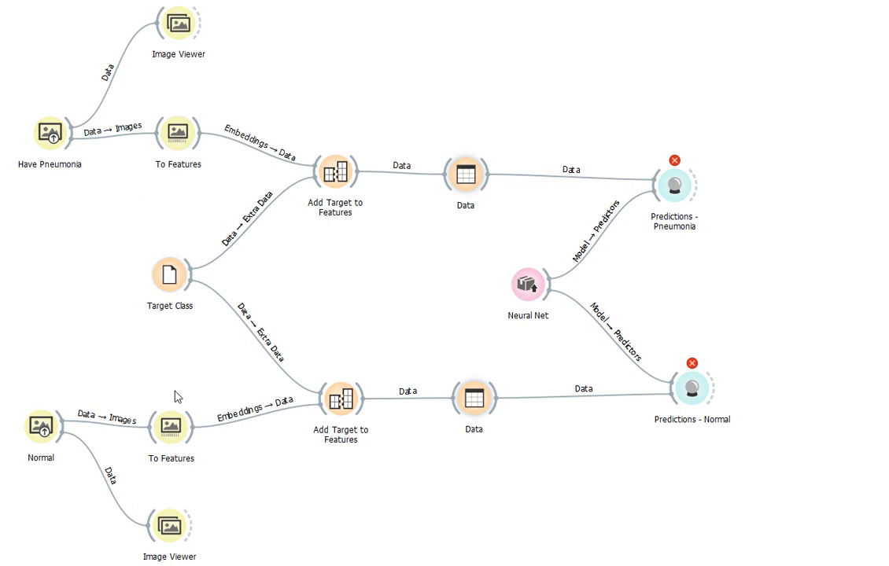
pyautogui.doubleClick(180, 446)
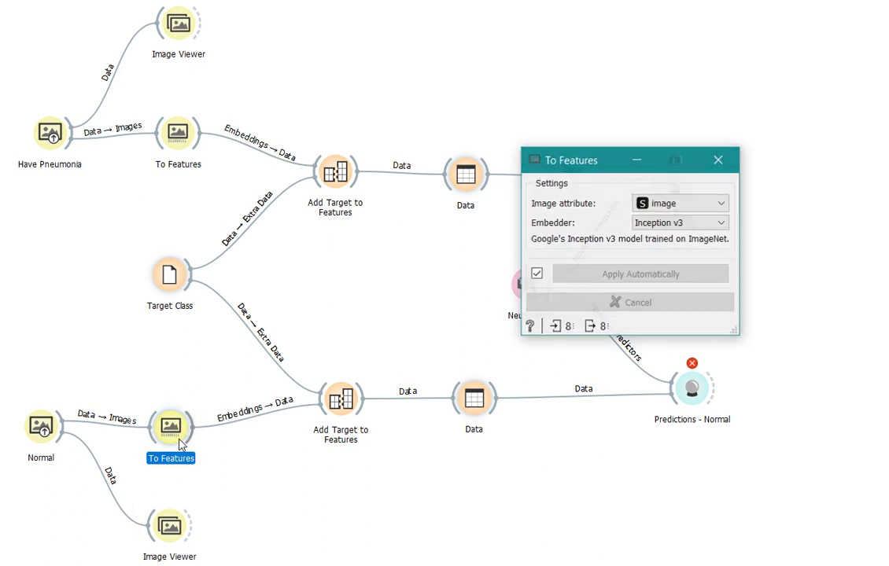
pyautogui.click(719, 161)
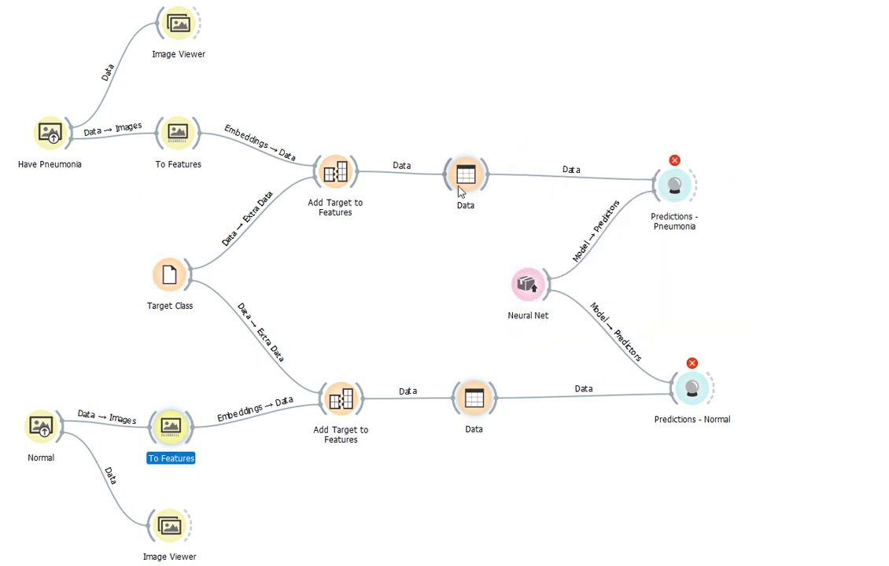
pyautogui.click(54, 150)
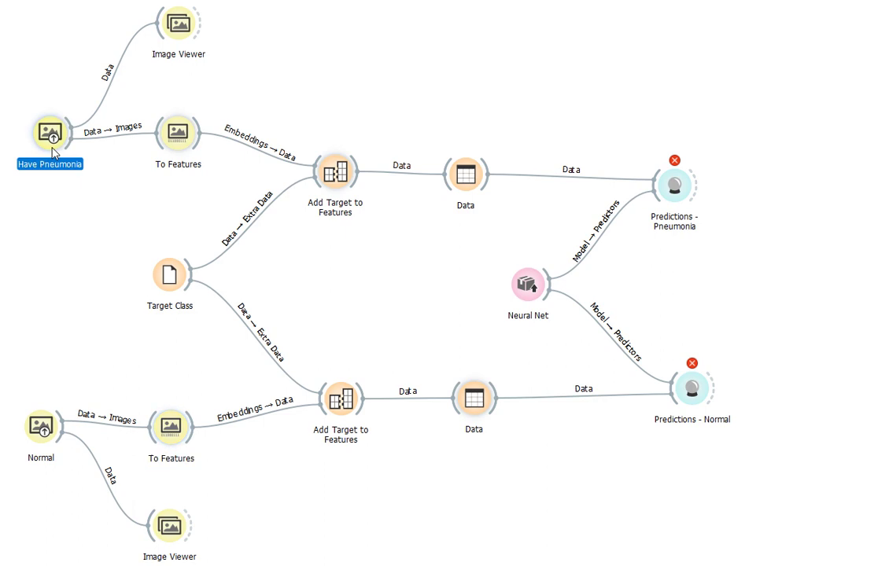
pyautogui.click(43, 425)
pyautogui.doubleClick(472, 180)
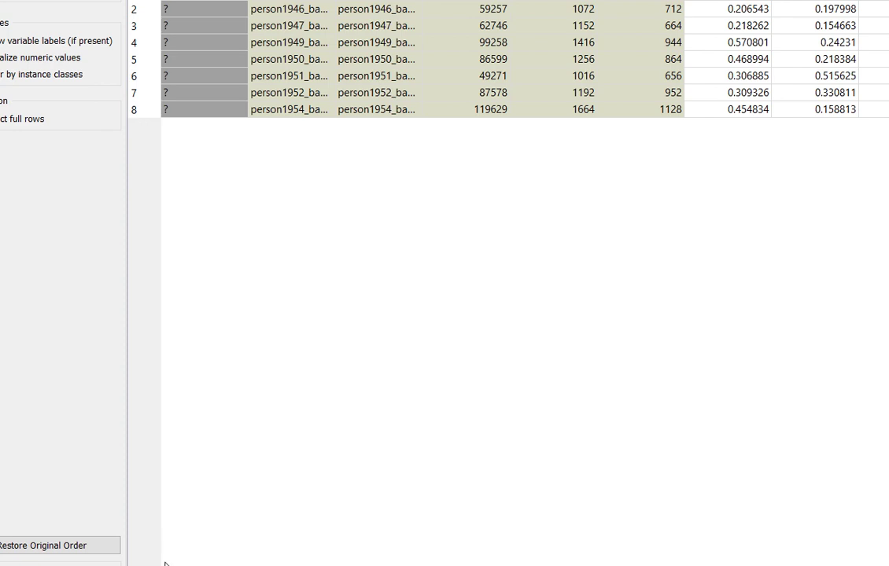
pyautogui.hscroll(5, 508, 59)
pyautogui.hscroll(5, 507, 59)
pyautogui.hscroll(5, 507, 59)
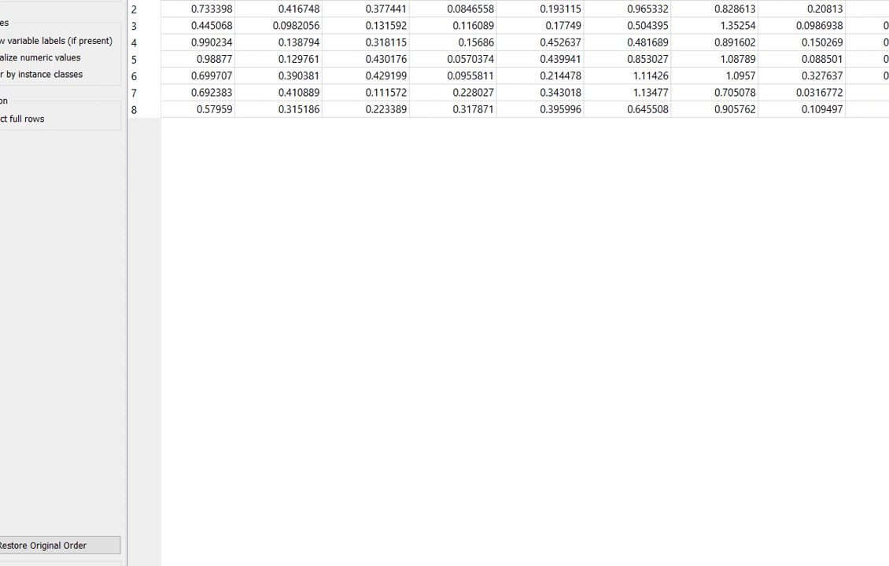
pyautogui.hscroll(5, 508, 59)
pyautogui.hscroll(5, 508, 59)
pyautogui.hscroll(5, 507, 59)
pyautogui.hscroll(5, 507, 59)
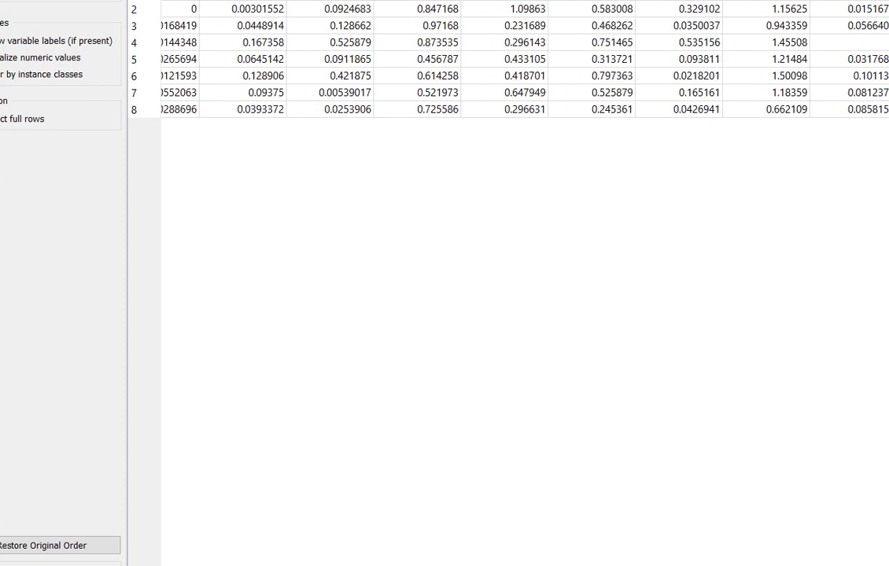
pyautogui.hscroll(5, 507, 59)
pyautogui.hscroll(5, 508, 59)
pyautogui.hscroll(5, 507, 59)
pyautogui.hscroll(5, 507, 59)
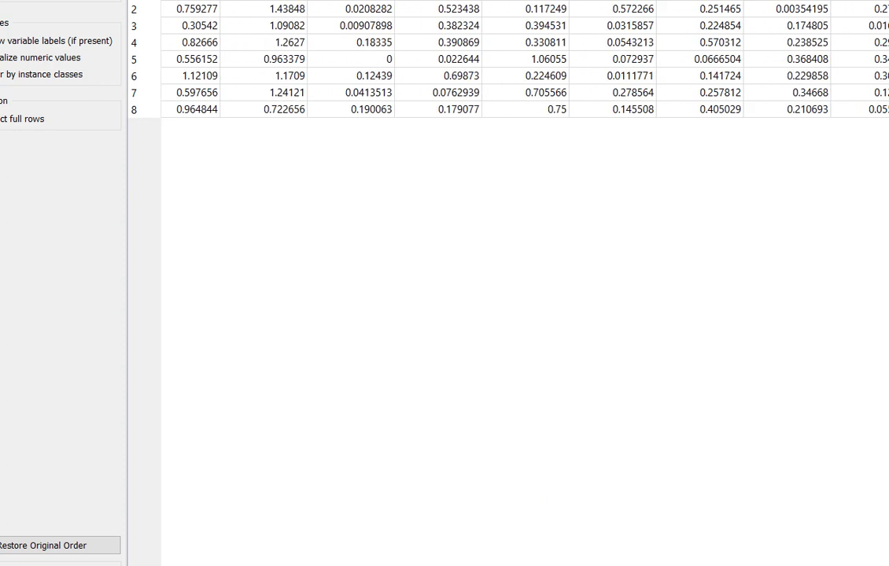
pyautogui.hscroll(5, 508, 59)
pyautogui.hscroll(5, 508, 59)
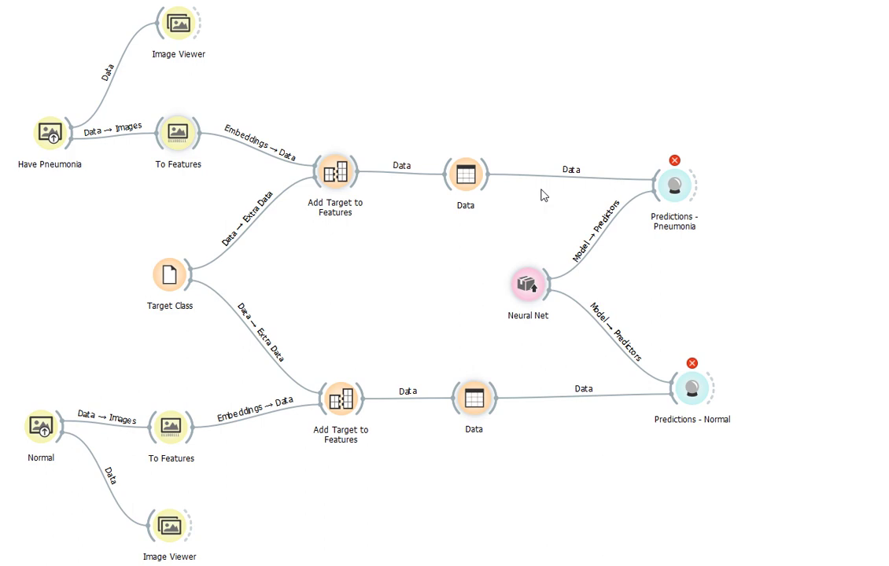
pyautogui.doubleClick(674, 187)
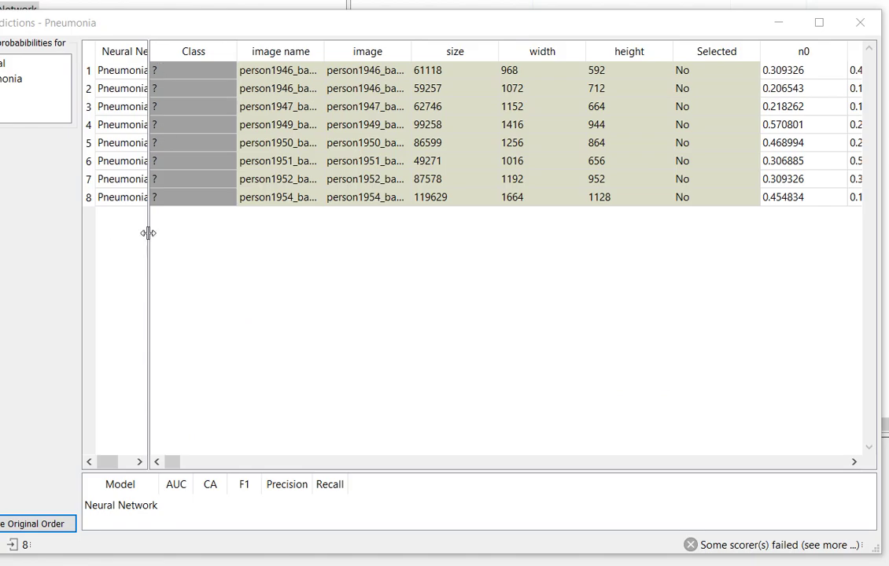
pyautogui.moveTo(149, 236); pyautogui.dragTo(221, 234)
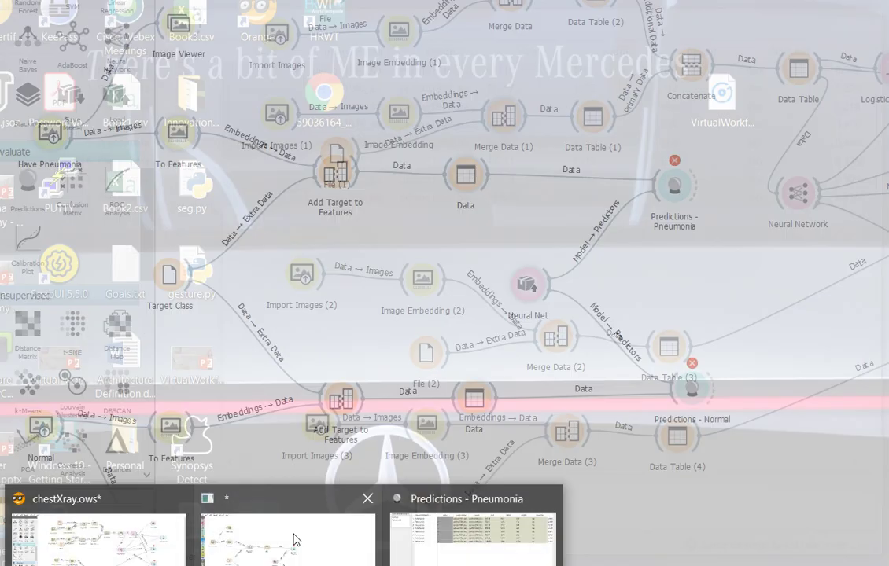
pyautogui.click(296, 539)
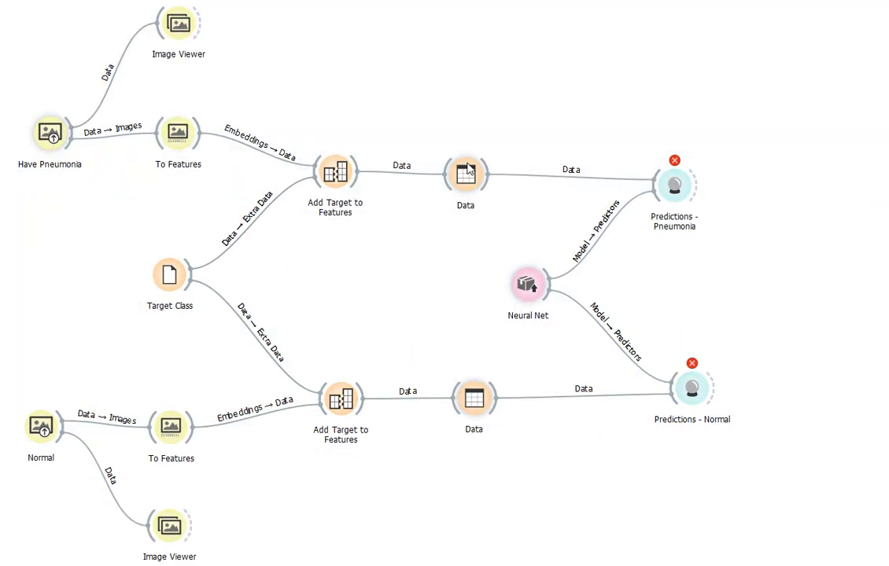
pyautogui.click(472, 535)
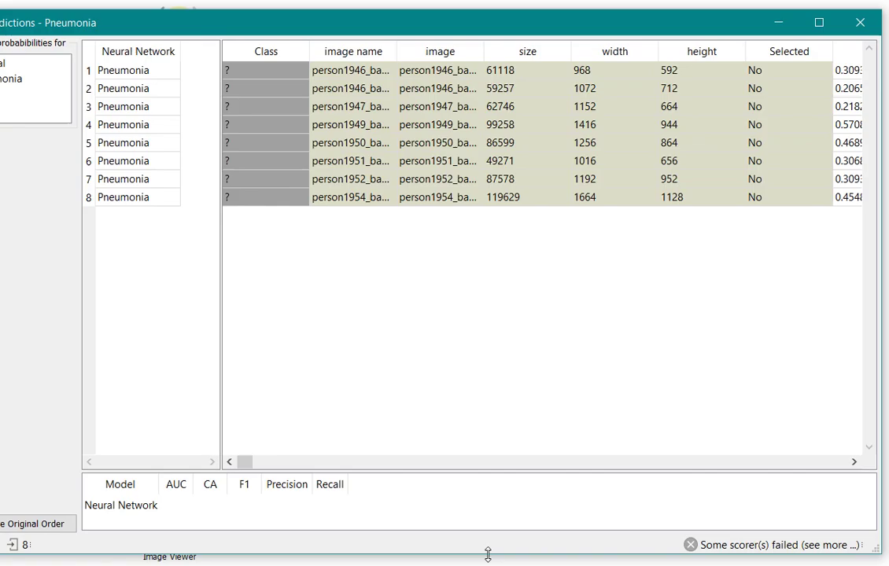
pyautogui.click(871, 27)
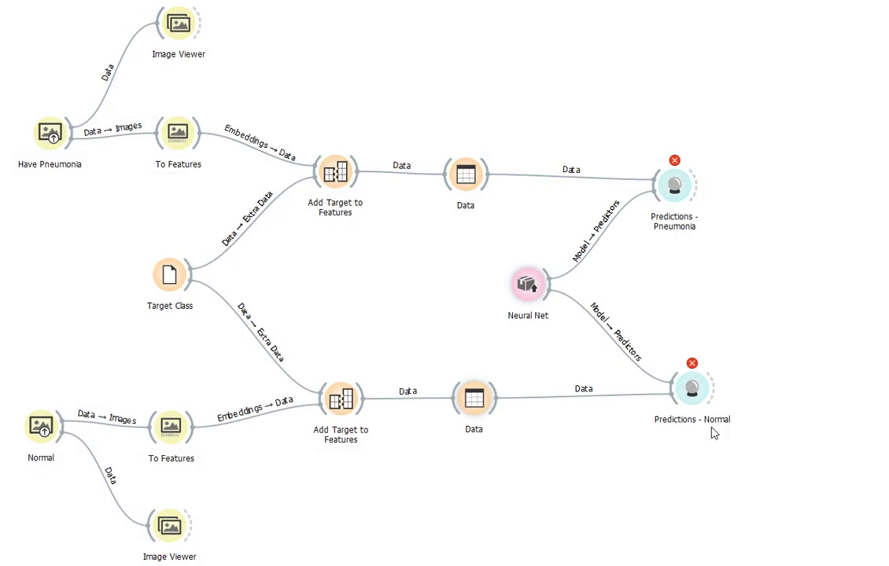
pyautogui.doubleClick(684, 393)
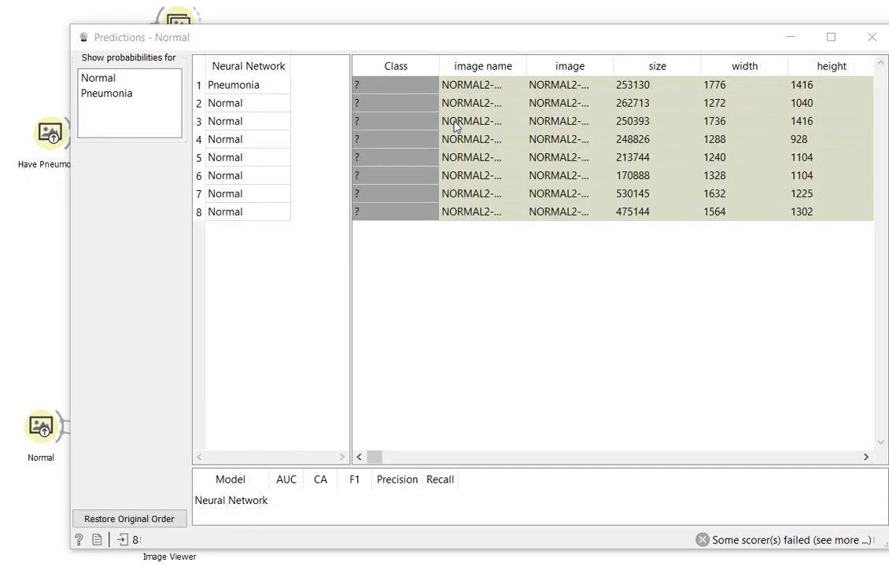
pyautogui.click(236, 83)
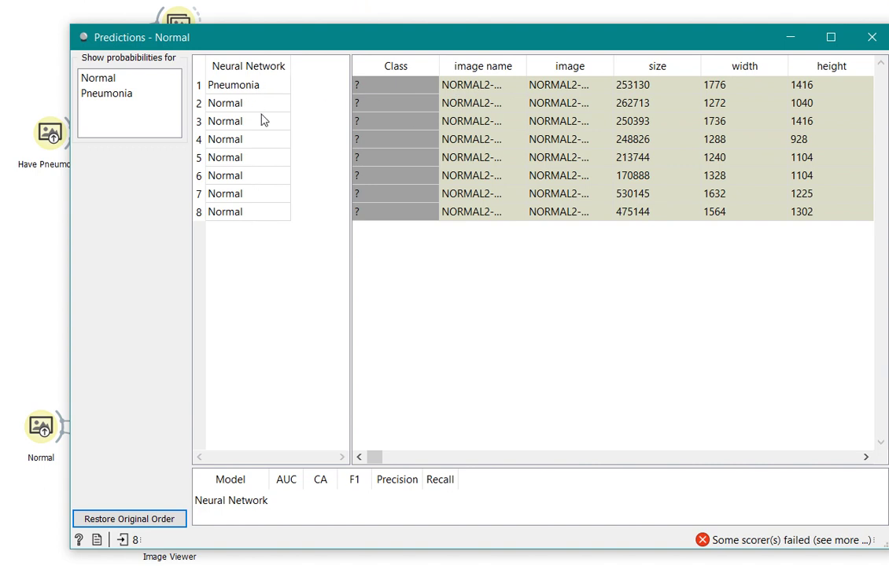
pyautogui.click(873, 39)
pyautogui.click(42, 425)
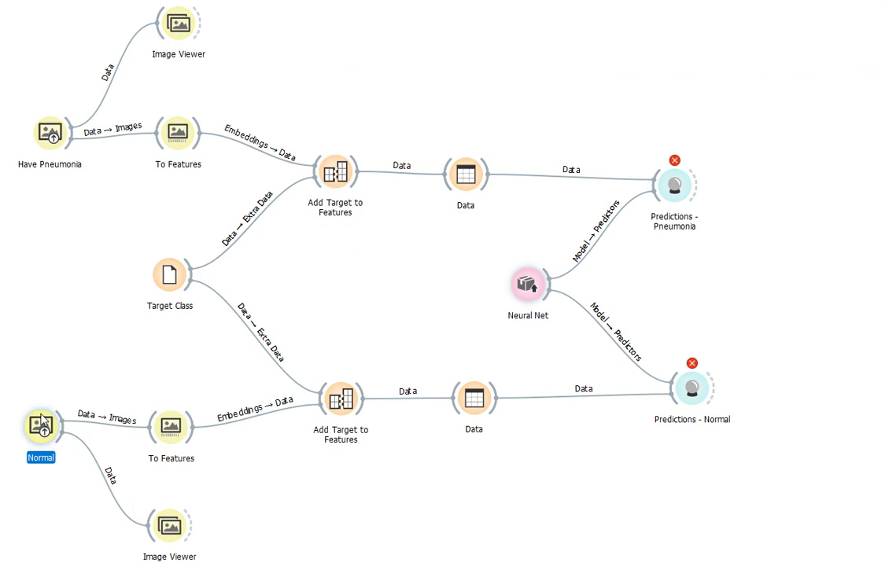
pyautogui.doubleClick(171, 527)
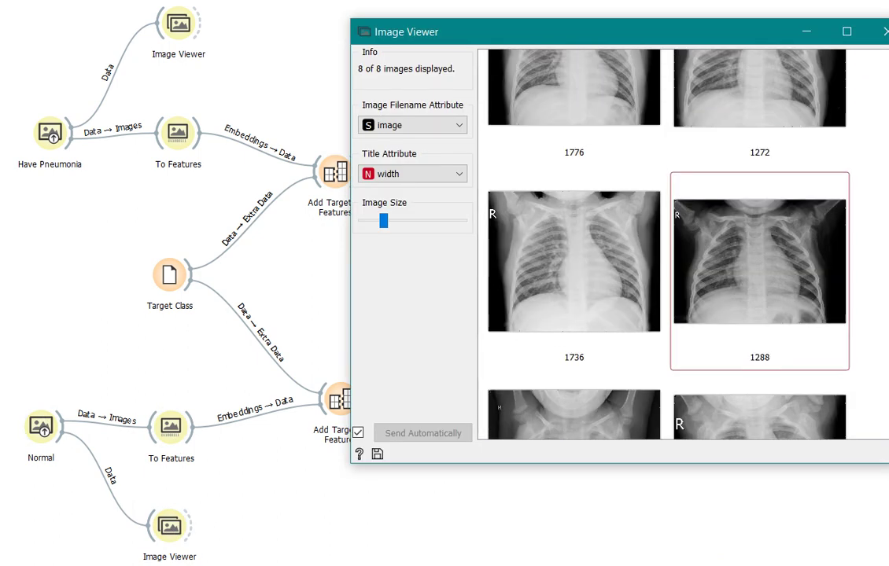
pyautogui.click(884, 35)
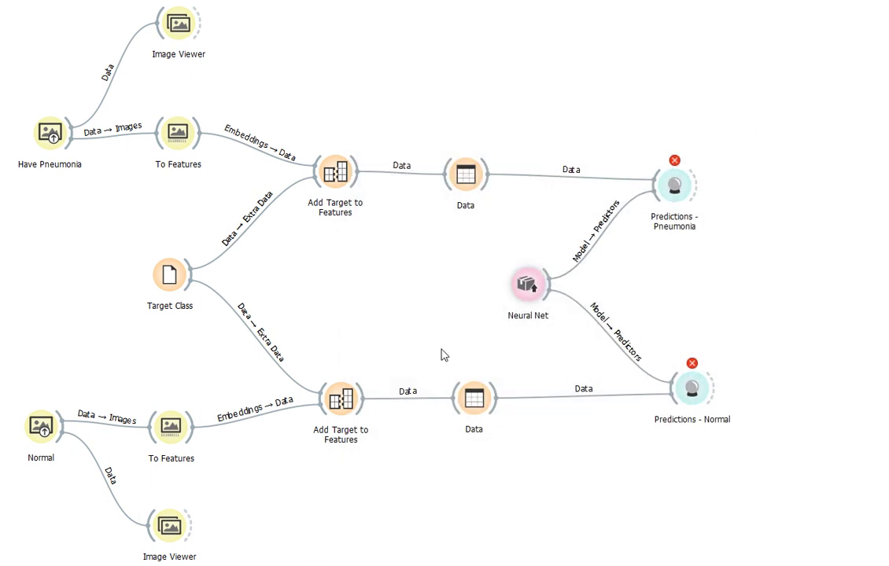